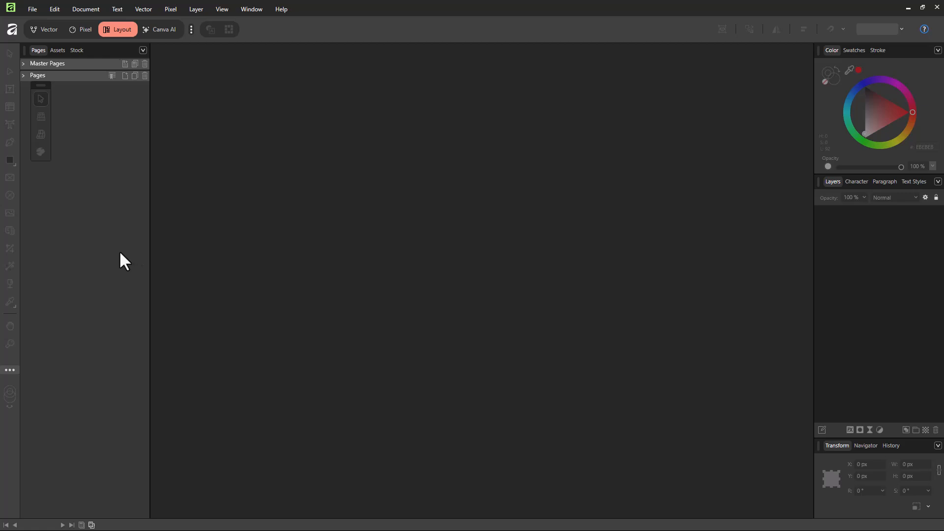
# Start a new document and pick the A3 page size preset
pyautogui.click(32, 9)
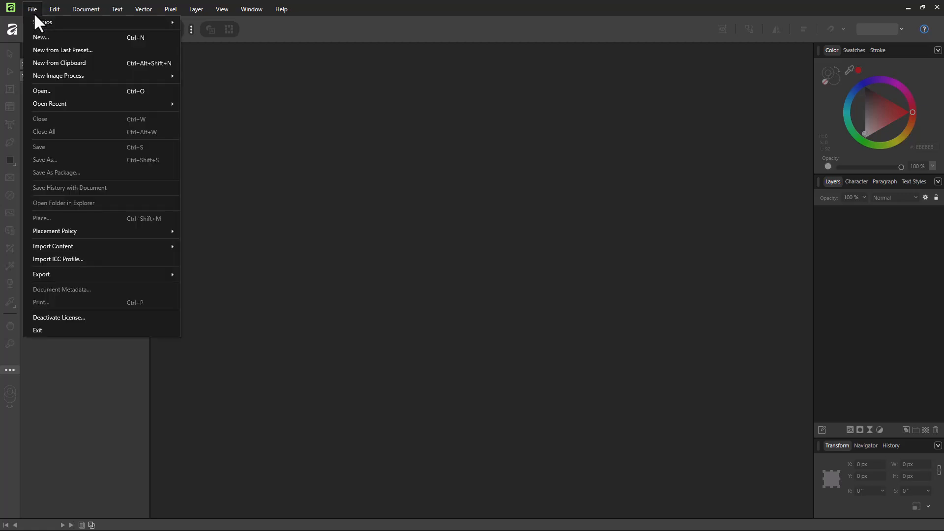
pyautogui.click(41, 38)
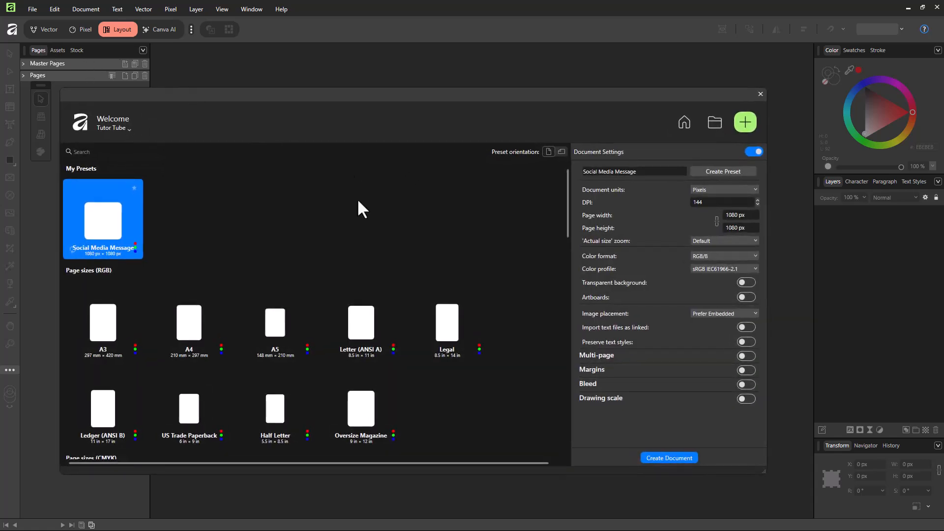
pyautogui.scroll(-2, 226, 231)
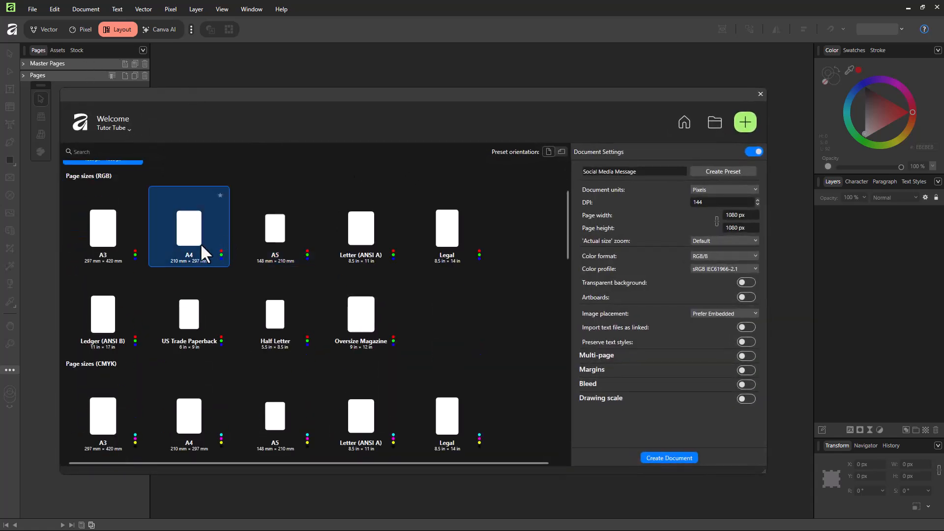
pyautogui.click(119, 230)
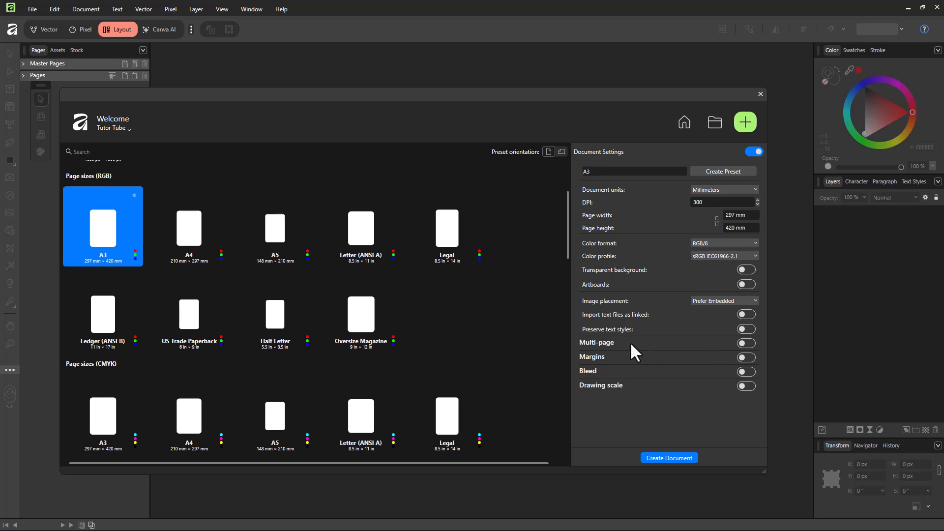
# Enable multi-page with facing pages starting on the right, set 14 pages, and create the document
pyautogui.click(744, 343)
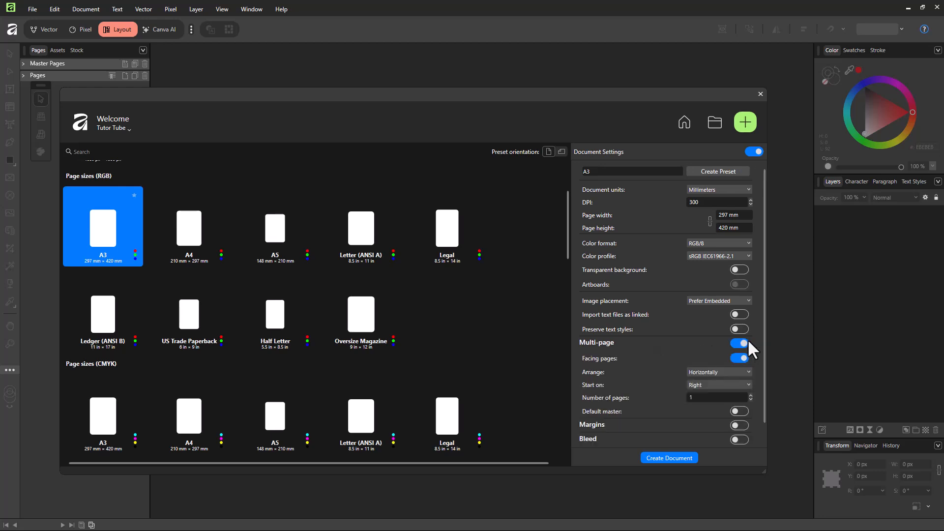
pyautogui.scroll(-1, 746, 339)
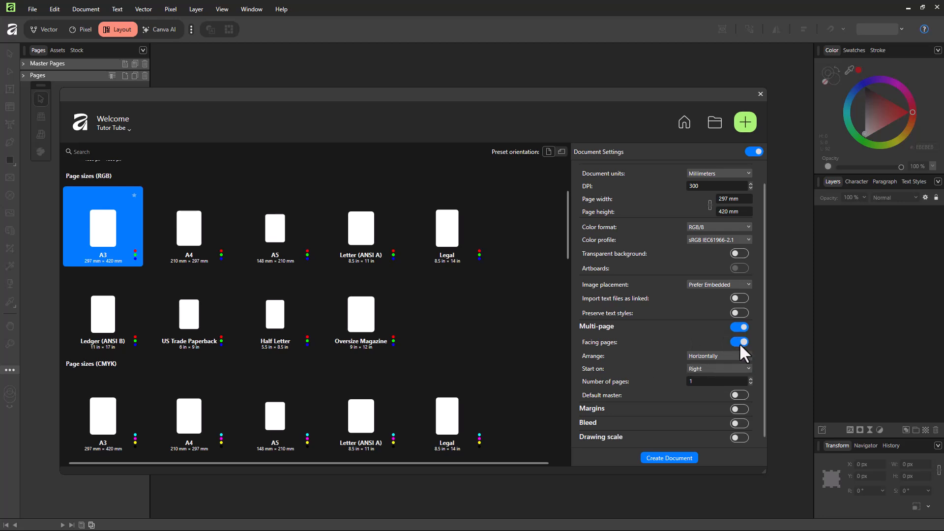
pyautogui.click(711, 369)
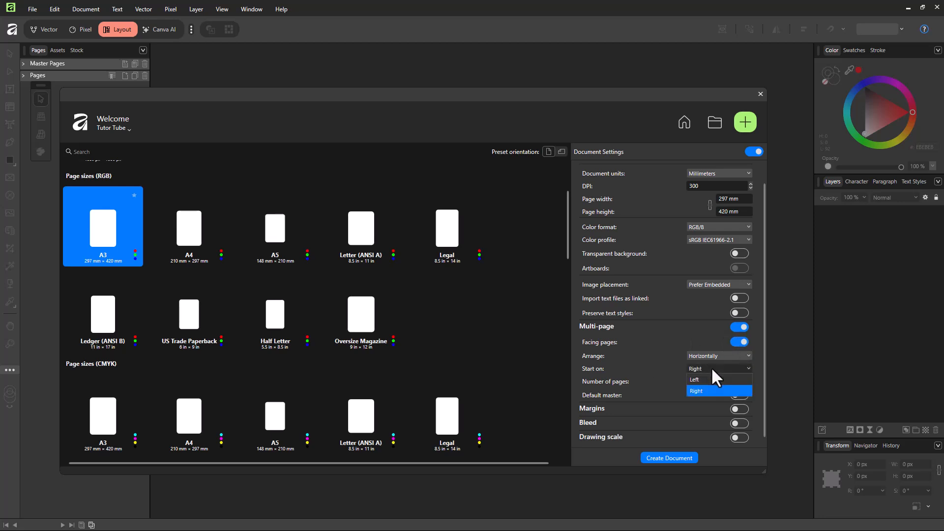
pyautogui.click(708, 392)
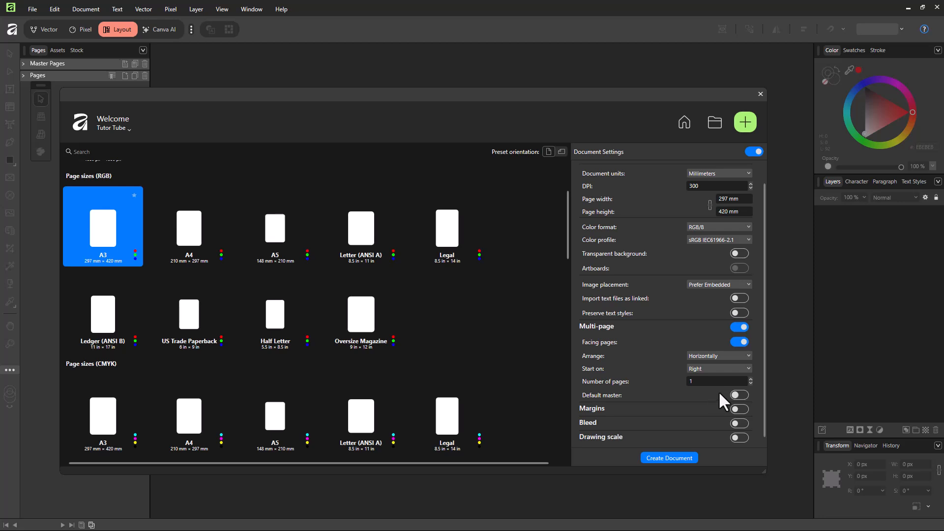
pyautogui.click(750, 379)
pyautogui.click(750, 379)
pyautogui.click(750, 379)
pyautogui.click(750, 379)
pyautogui.click(750, 379)
pyautogui.click(750, 379)
pyautogui.click(750, 379)
pyautogui.click(667, 458)
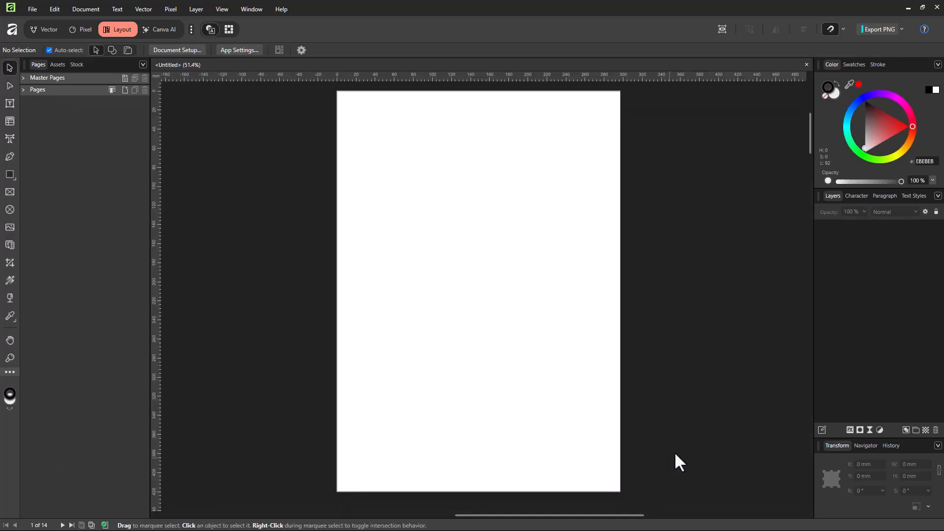
# Expand the Pages panel and browse through the page spreads
pyautogui.click(23, 89)
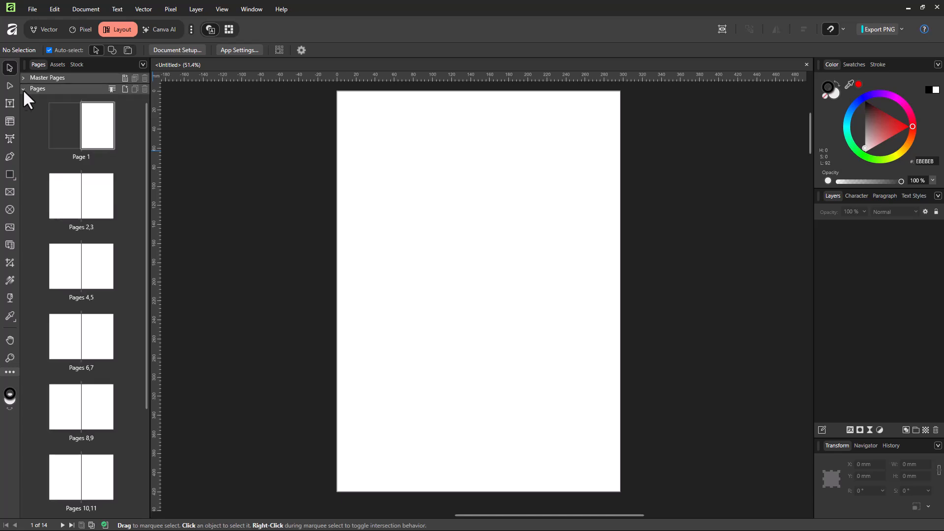
pyautogui.scroll(-3, 74, 165)
pyautogui.scroll(3, 93, 249)
pyautogui.click(47, 30)
pyautogui.scroll(-10, 291, 208)
pyautogui.scroll(-3, 291, 208)
pyautogui.click(121, 29)
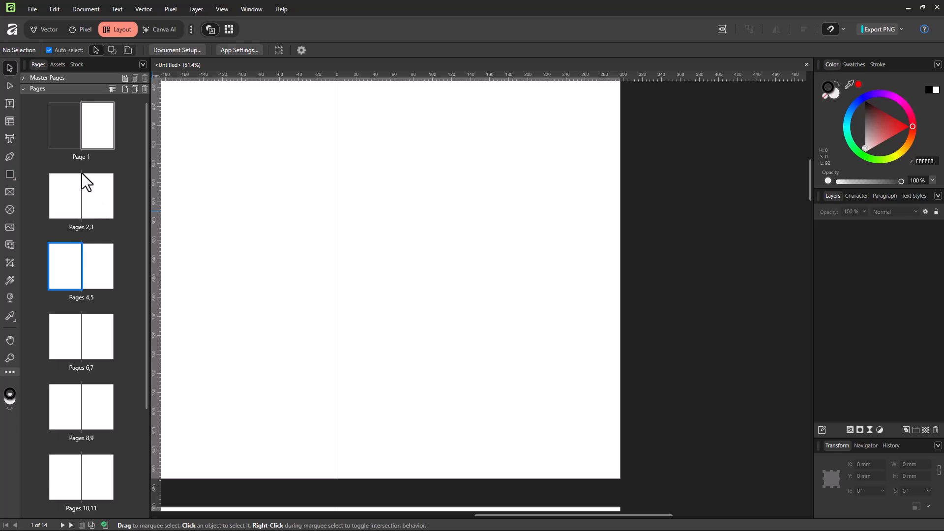
pyautogui.scroll(-5, 81, 193)
pyautogui.click(55, 206)
pyautogui.click(83, 155)
pyautogui.scroll(5, 86, 143)
pyautogui.scroll(-3, 86, 143)
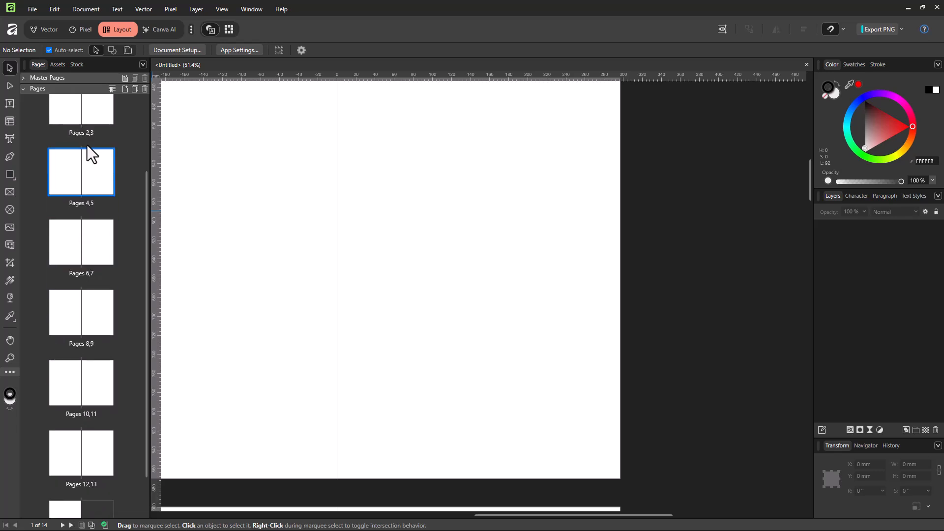
pyautogui.scroll(3, 82, 158)
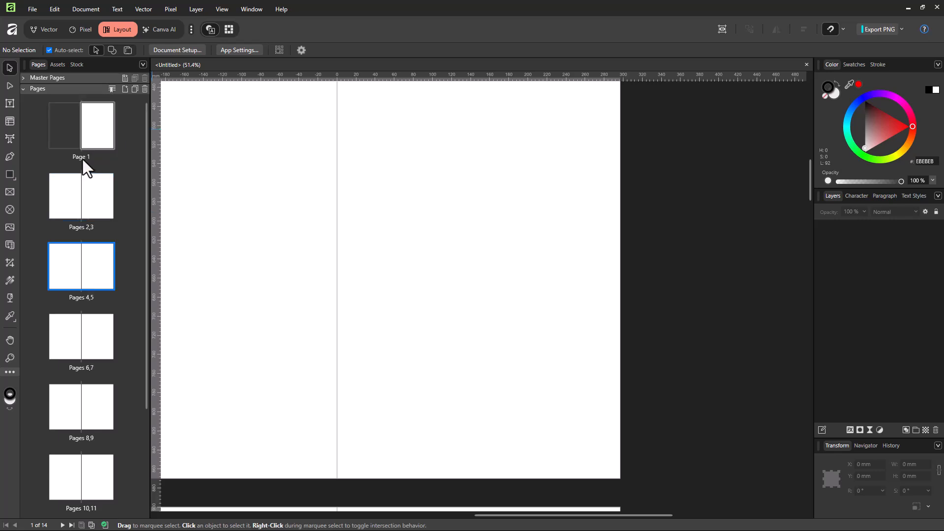
pyautogui.scroll(-4, 84, 166)
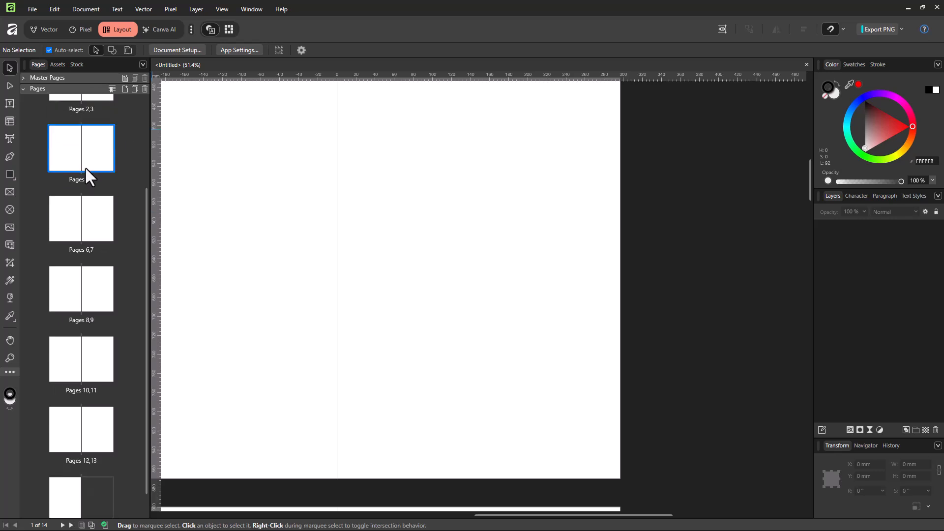
pyautogui.scroll(3, 85, 169)
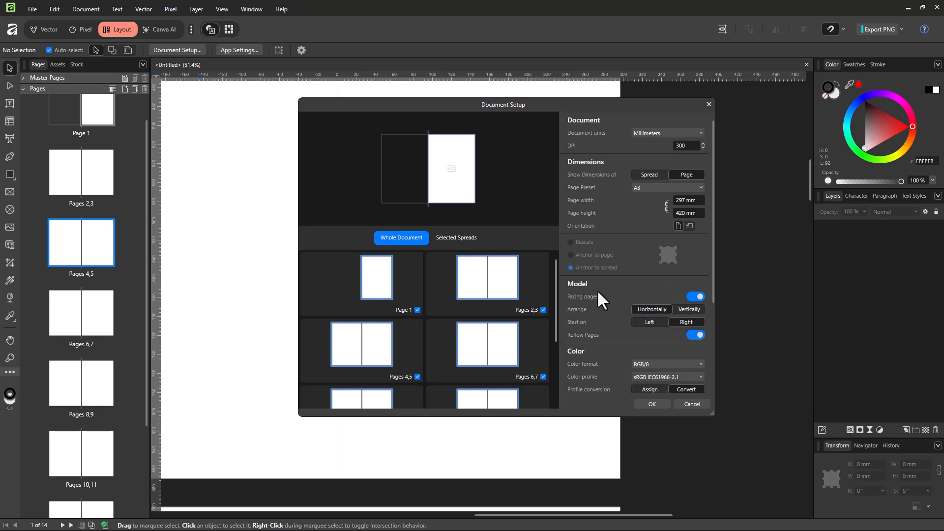
# Turn off facing pages in Document Setup
pyautogui.click(694, 296)
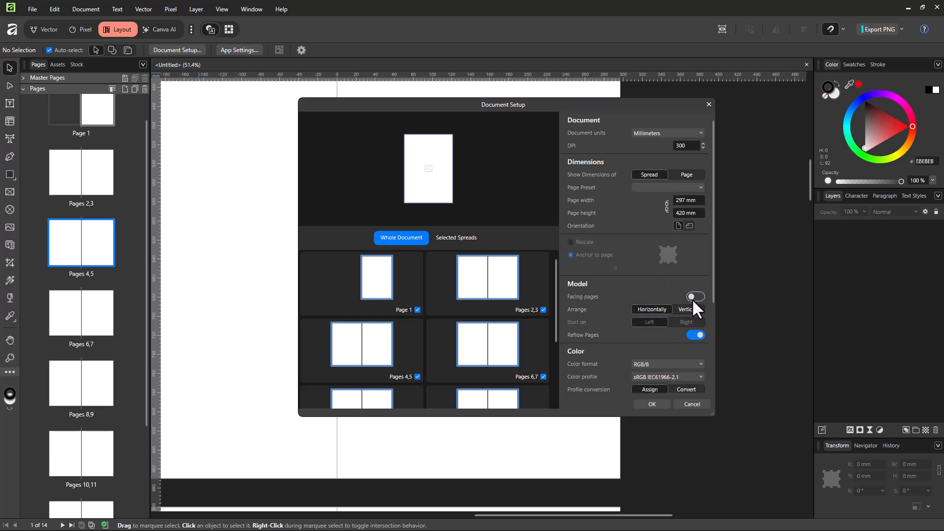
pyautogui.click(653, 403)
pyautogui.scroll(-10, 101, 261)
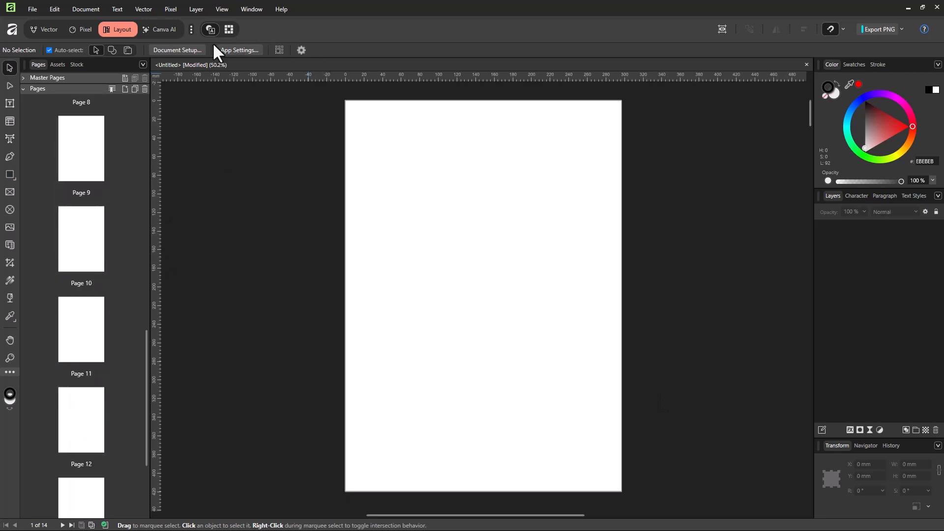
# Re-enable facing pages in Document Setup with the spreads arranged vertically
pyautogui.click(201, 50)
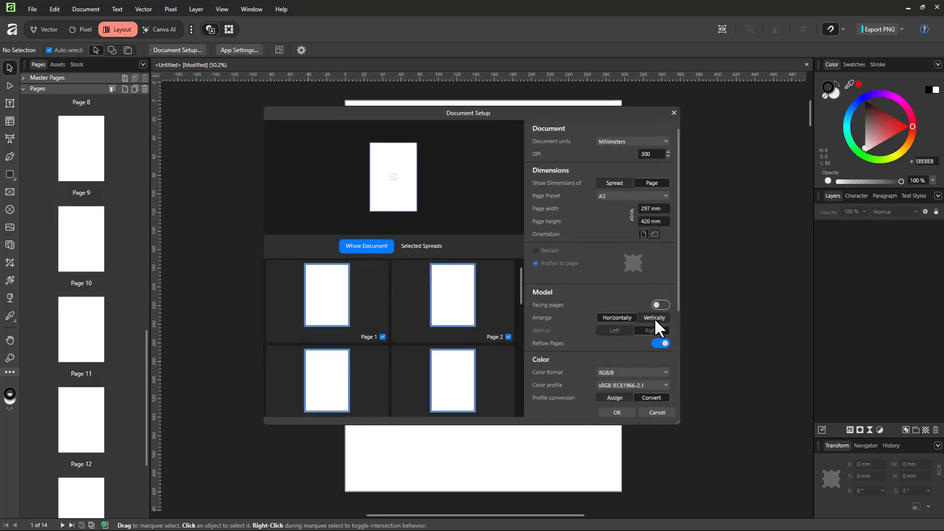
pyautogui.click(664, 305)
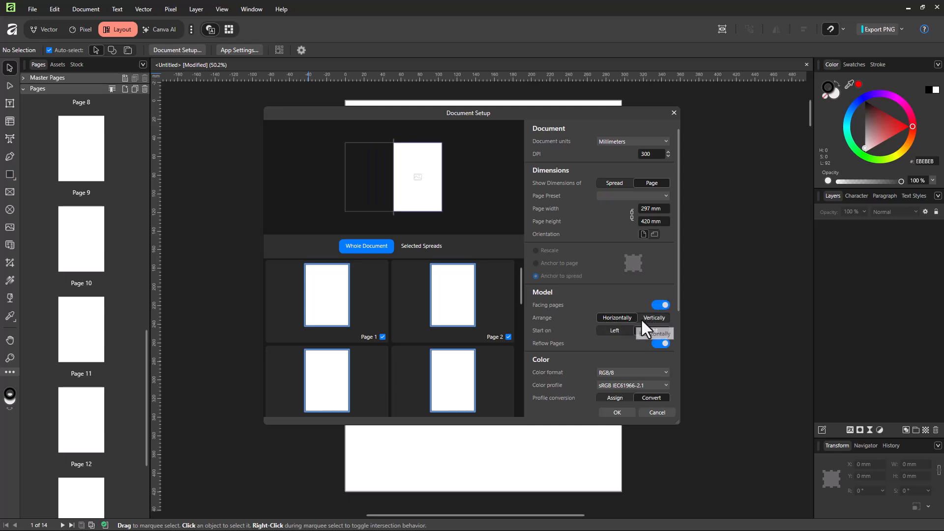
pyautogui.click(652, 319)
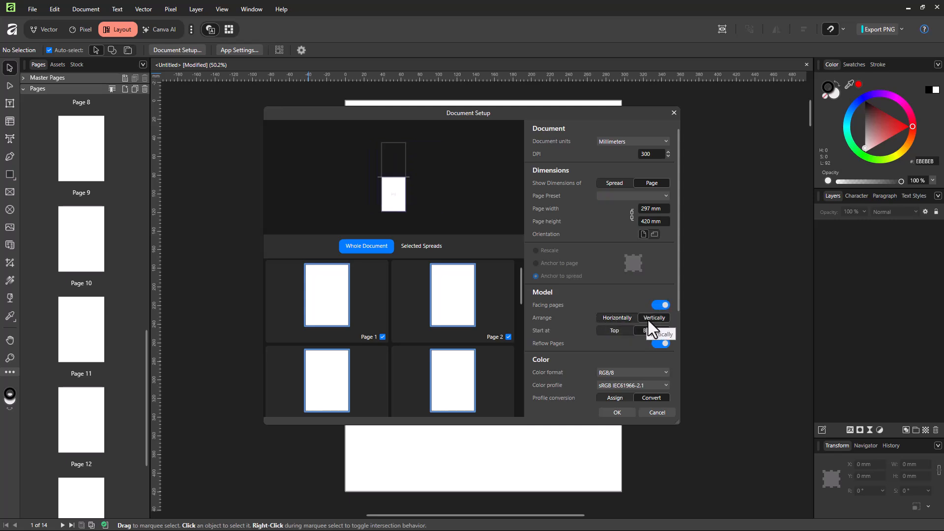
pyautogui.click(623, 414)
pyautogui.scroll(9, 76, 227)
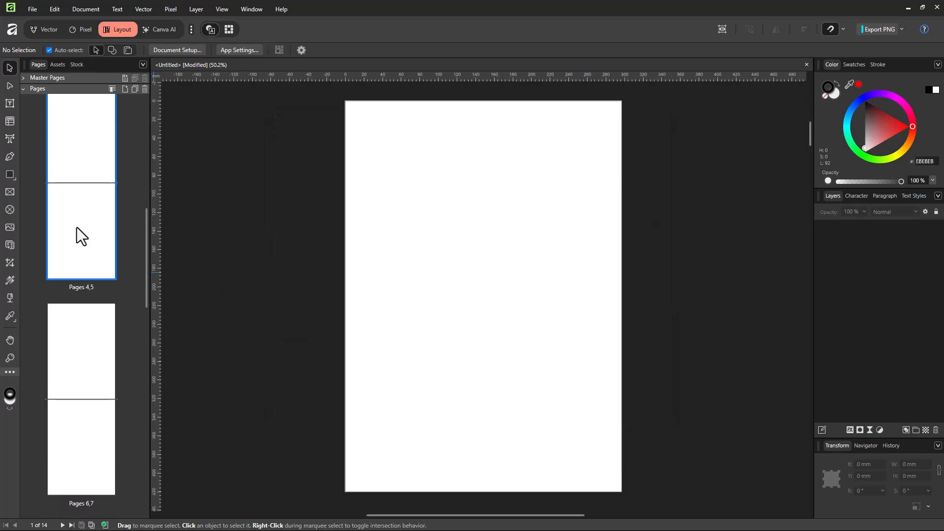
# Browse the vertically stacked spreads in the Pages panel
pyautogui.click(83, 210)
pyautogui.scroll(7, 83, 210)
pyautogui.click(86, 234)
pyautogui.scroll(4, 86, 234)
pyautogui.scroll(-10, 86, 234)
pyautogui.scroll(-4, 86, 234)
pyautogui.click(89, 179)
pyautogui.click(91, 228)
pyautogui.scroll(-4, 97, 236)
pyautogui.click(93, 233)
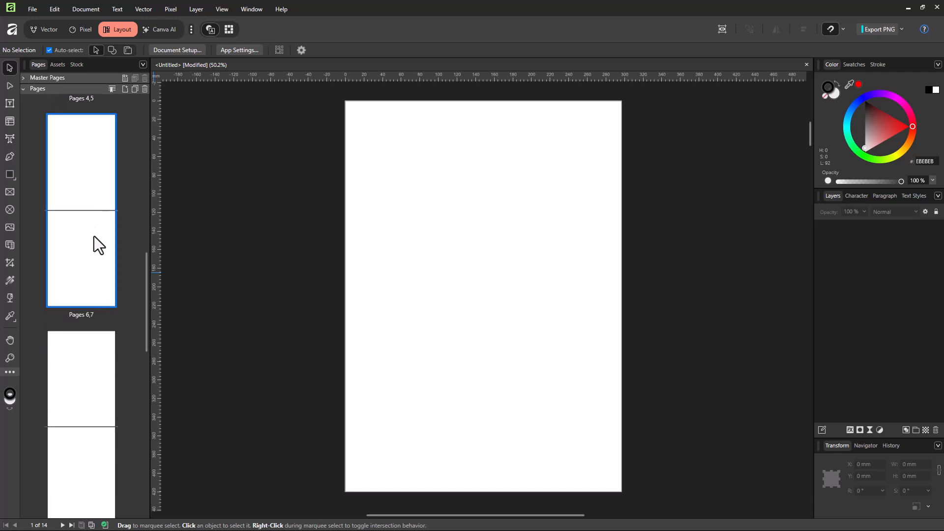
pyautogui.scroll(-2, 99, 247)
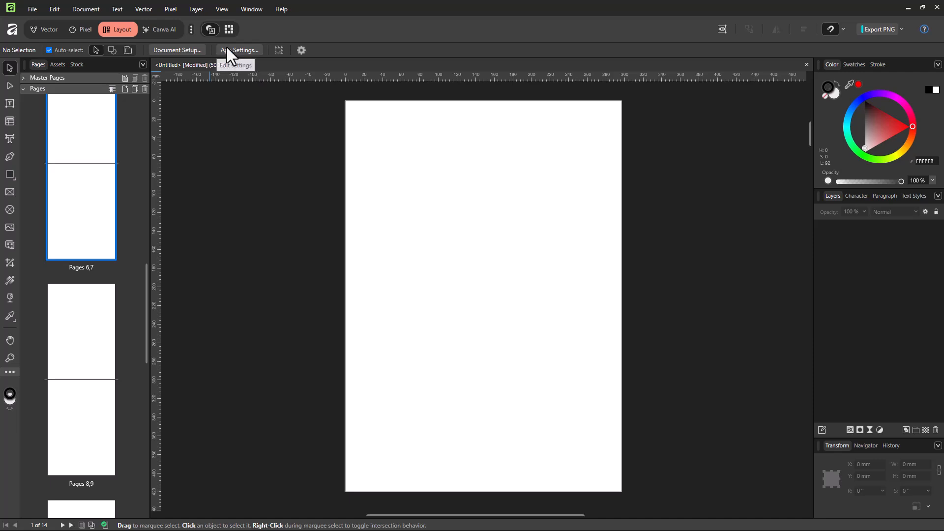
# Set the vertical spreads to start at the top
pyautogui.click(195, 50)
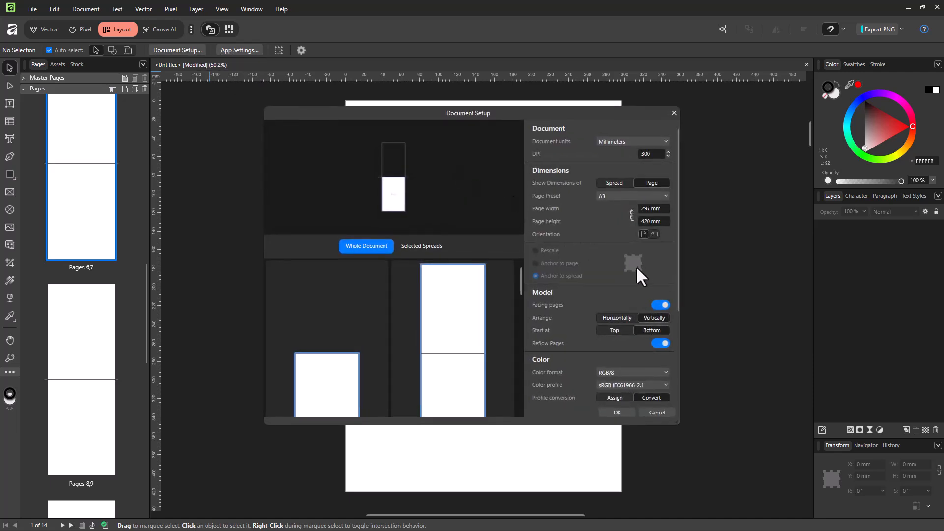
pyautogui.scroll(-2, 642, 272)
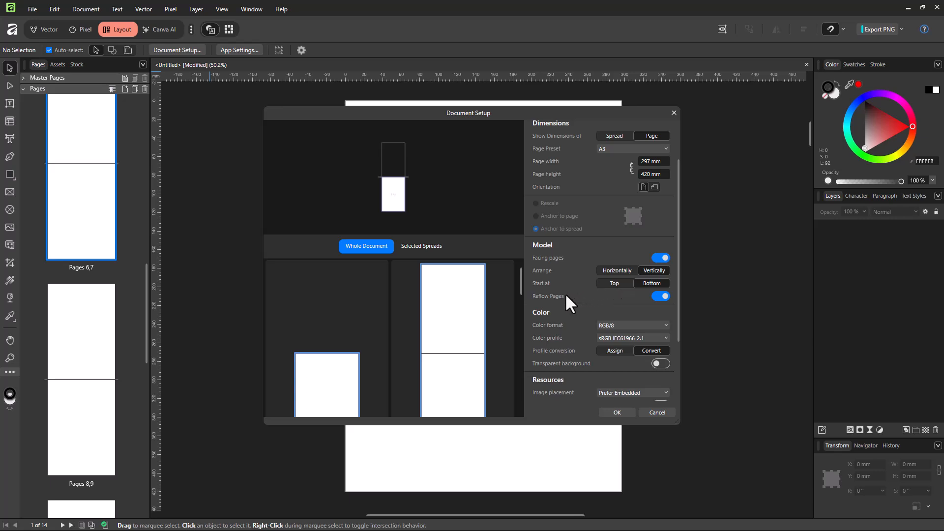
pyautogui.click(621, 283)
pyautogui.click(649, 283)
pyautogui.click(625, 284)
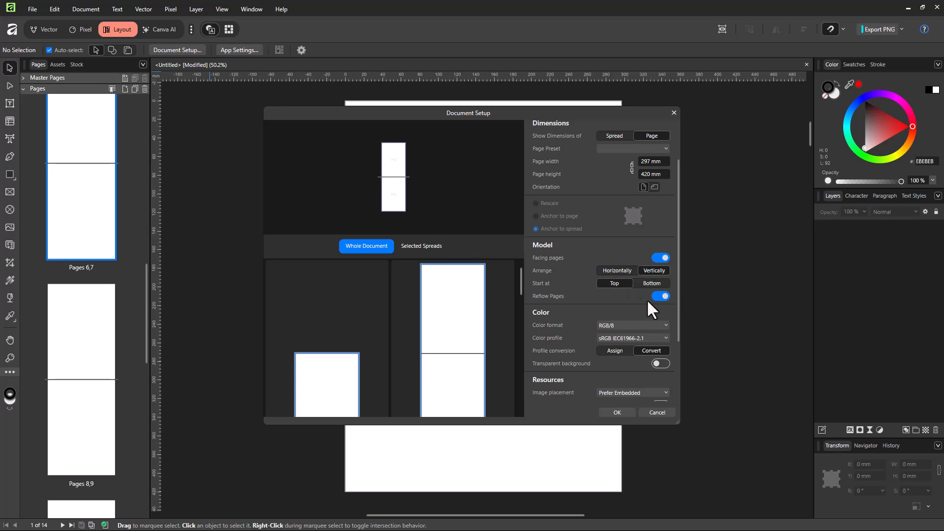
pyautogui.click(617, 412)
# Set the vertical spreads to start at the bottom
pyautogui.scroll(10, 119, 229)
pyautogui.click(84, 167)
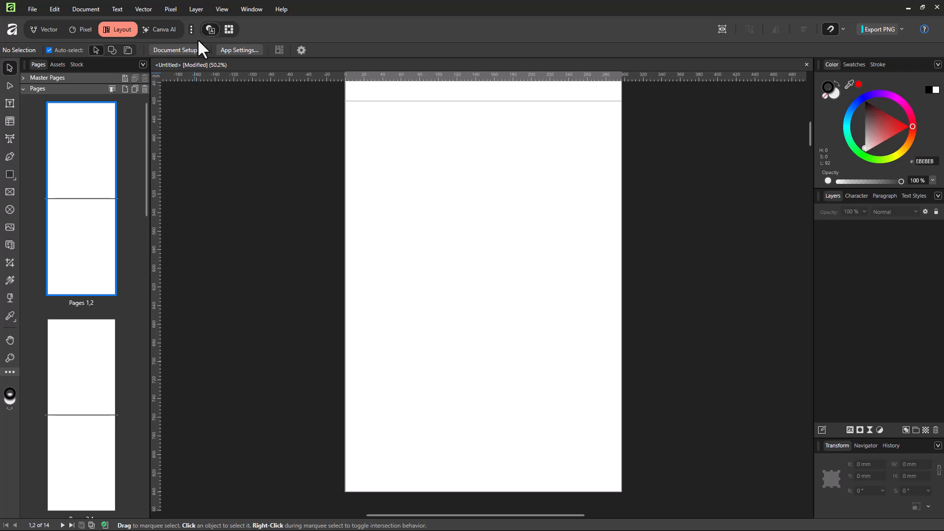
pyautogui.click(173, 50)
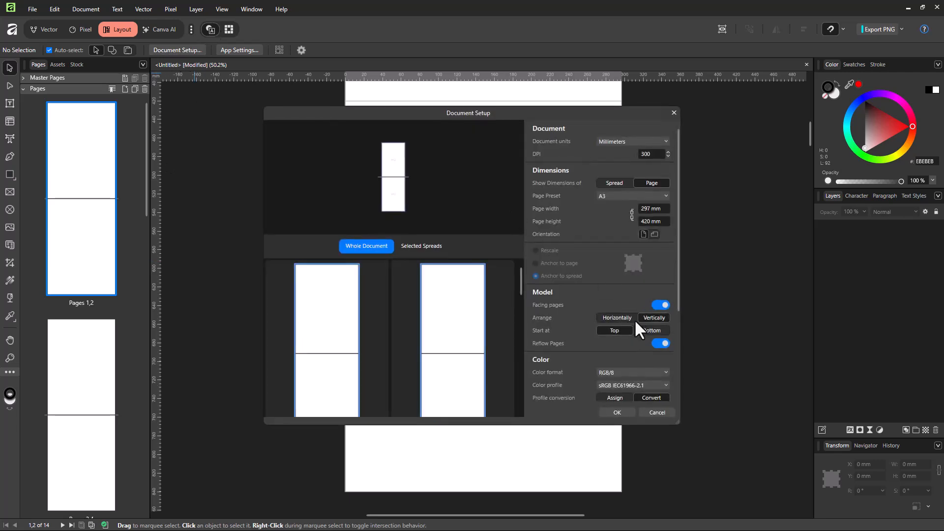
pyautogui.click(651, 330)
pyautogui.click(617, 412)
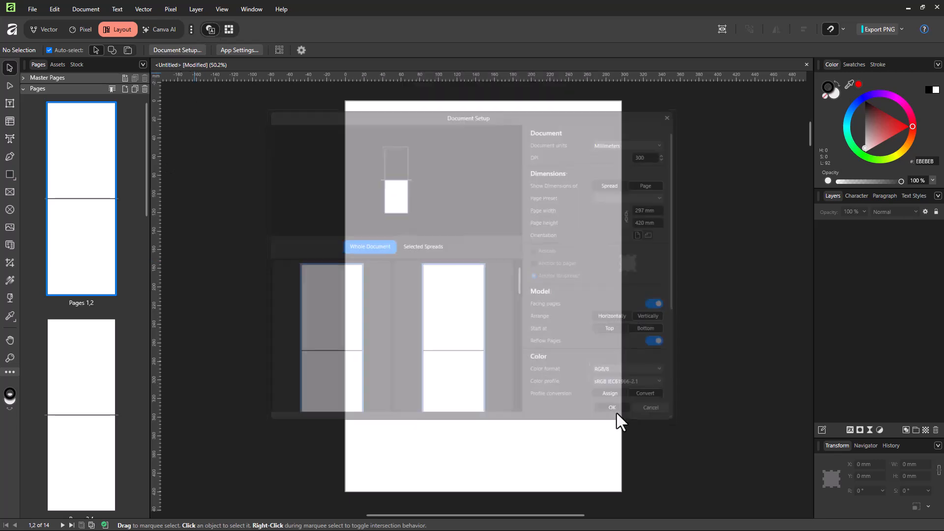
# Switch the facing pages to a horizontal arrangement starting on the right
pyautogui.click(99, 137)
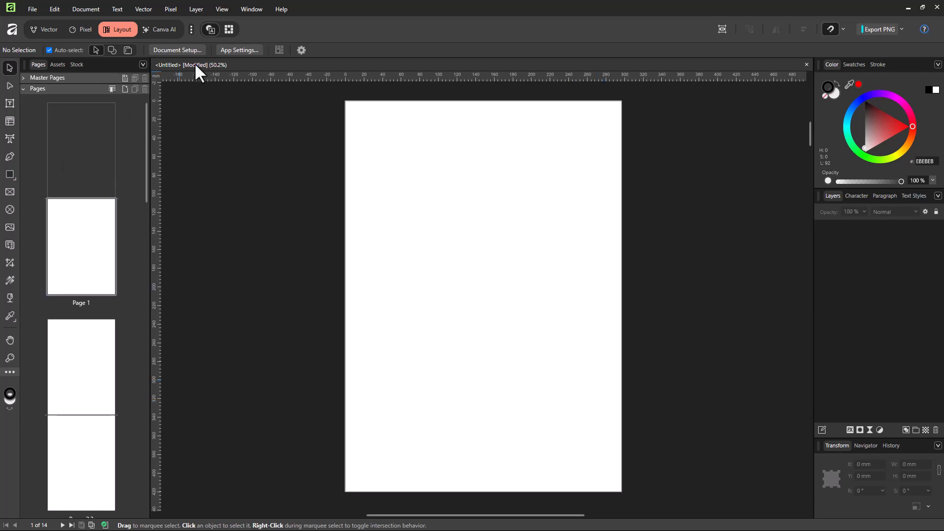
pyautogui.hotkey('ctrl', 'alt', 'p')
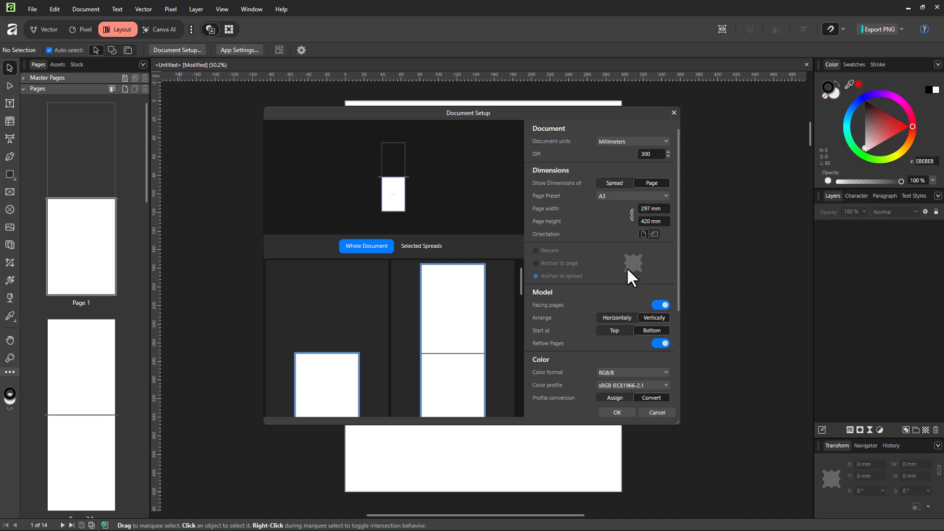
pyautogui.click(627, 318)
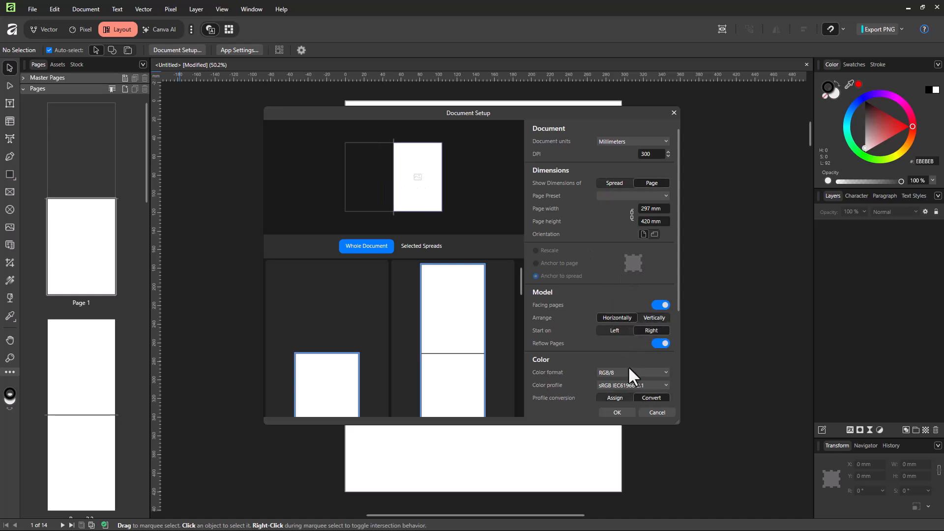
pyautogui.click(615, 331)
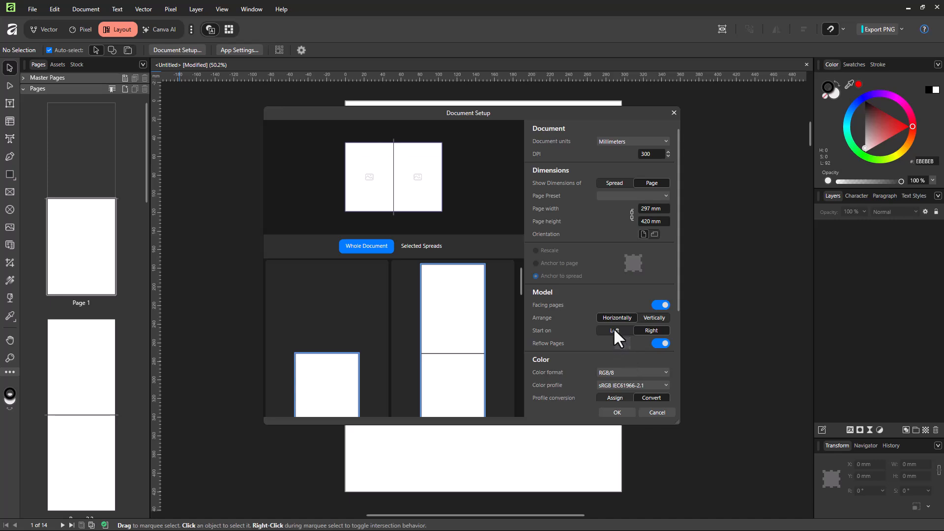
pyautogui.click(650, 328)
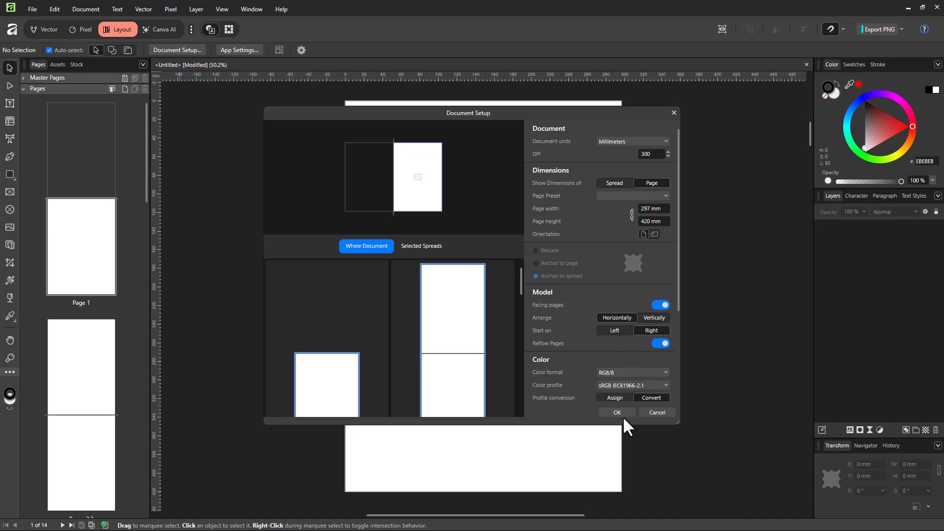
pyautogui.click(623, 415)
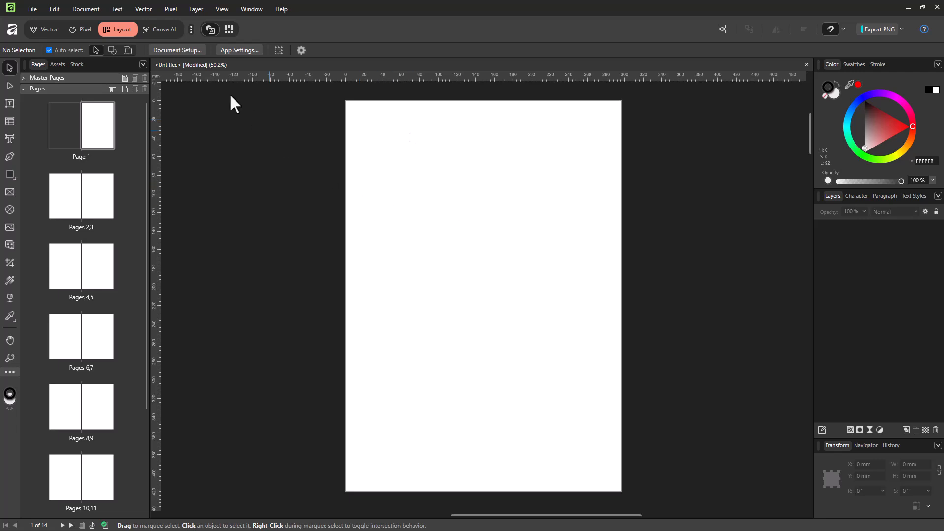
# Set the facing pages to start on the left
pyautogui.click(191, 49)
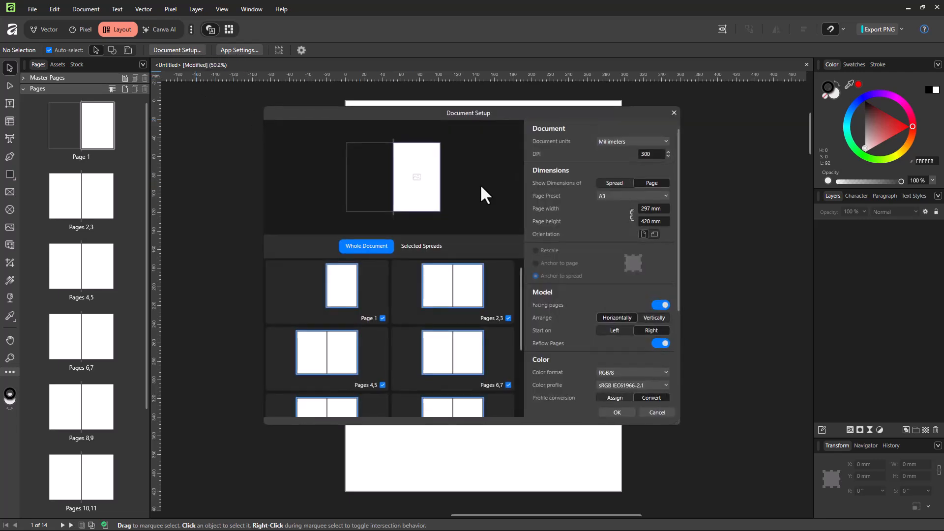
pyautogui.click(609, 330)
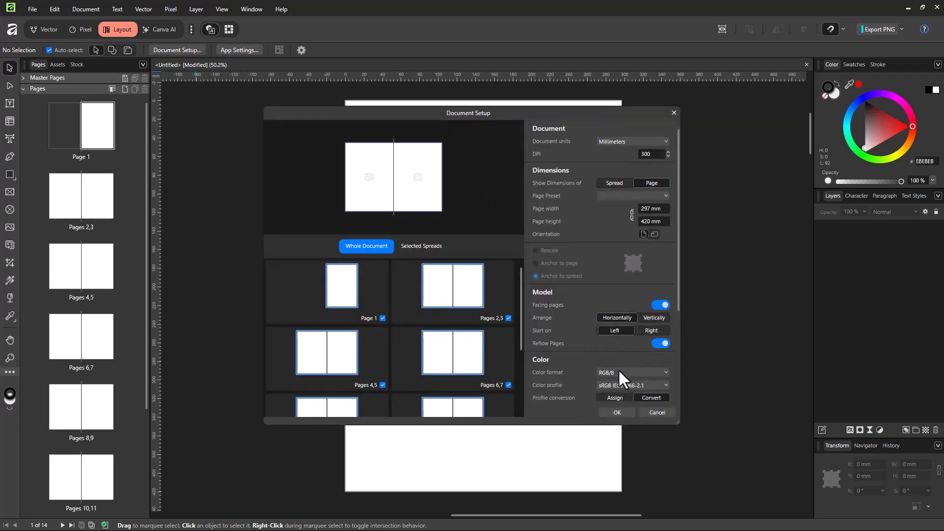
pyautogui.click(612, 412)
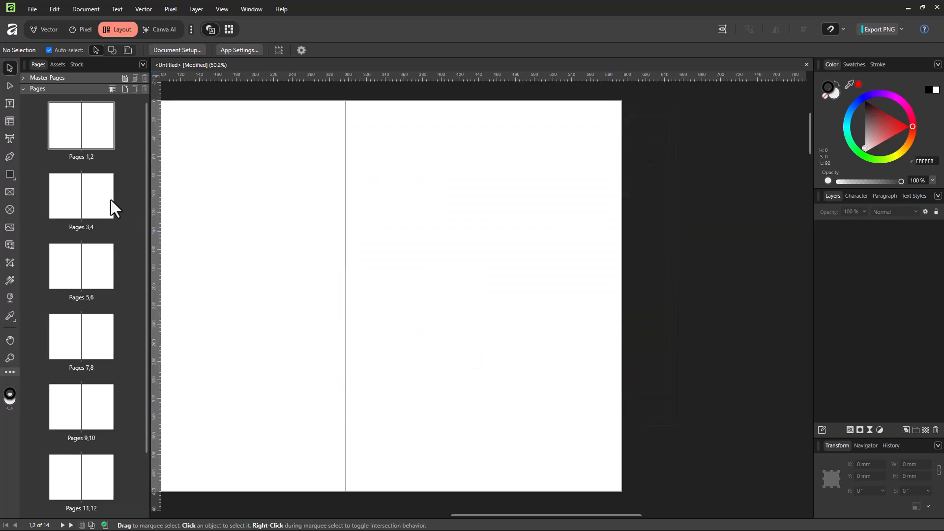
pyautogui.scroll(-1, 74, 132)
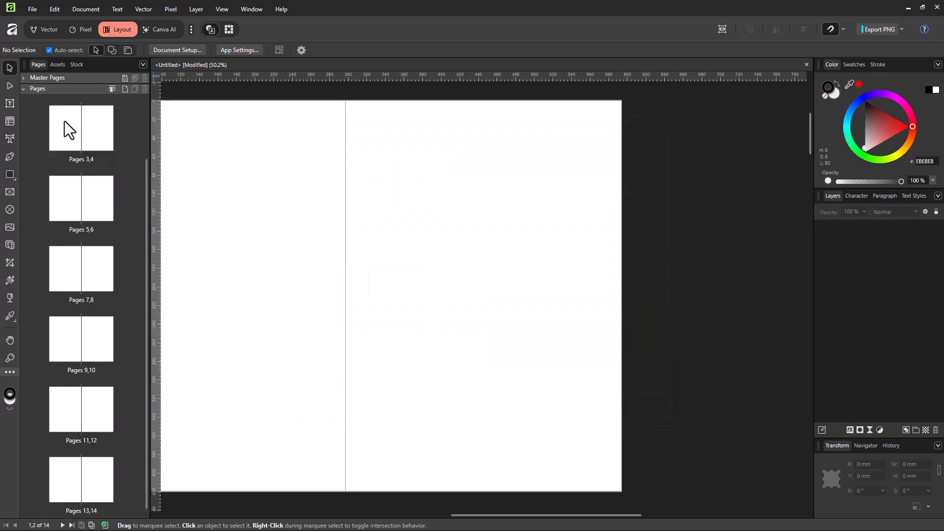